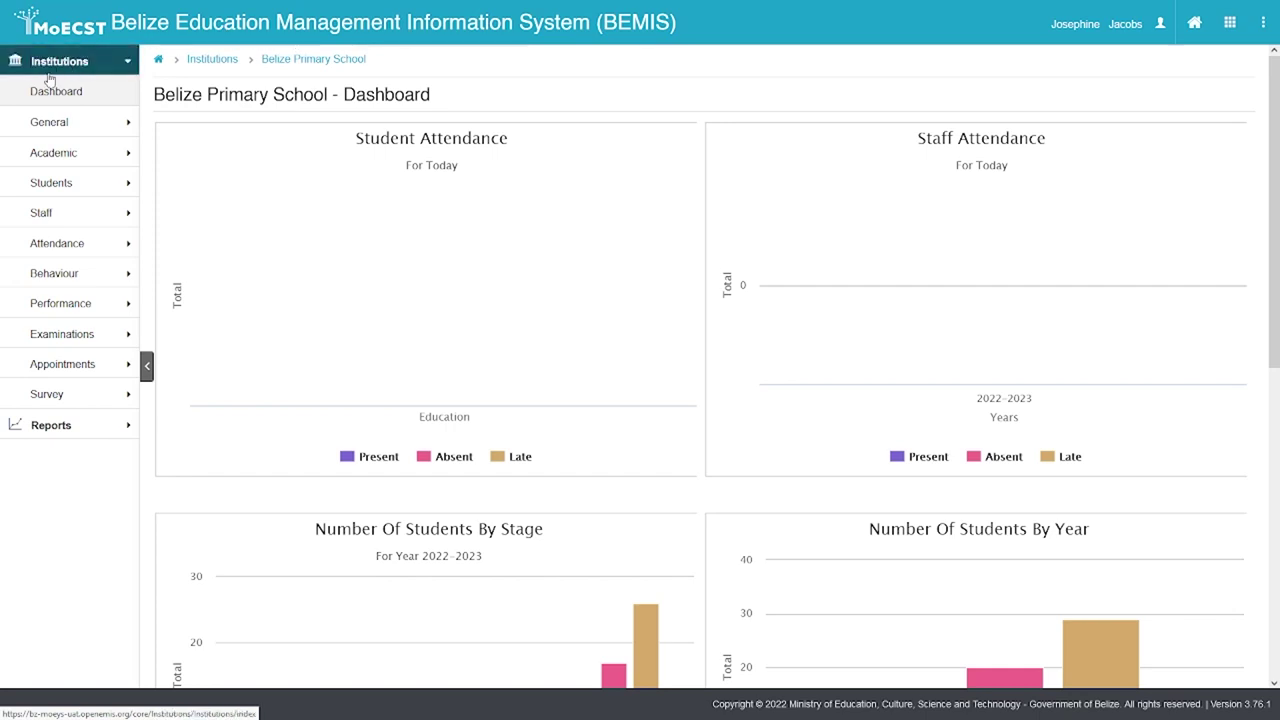
Open Belize Primary School's student list and start adding a new student
left_click(60, 186)
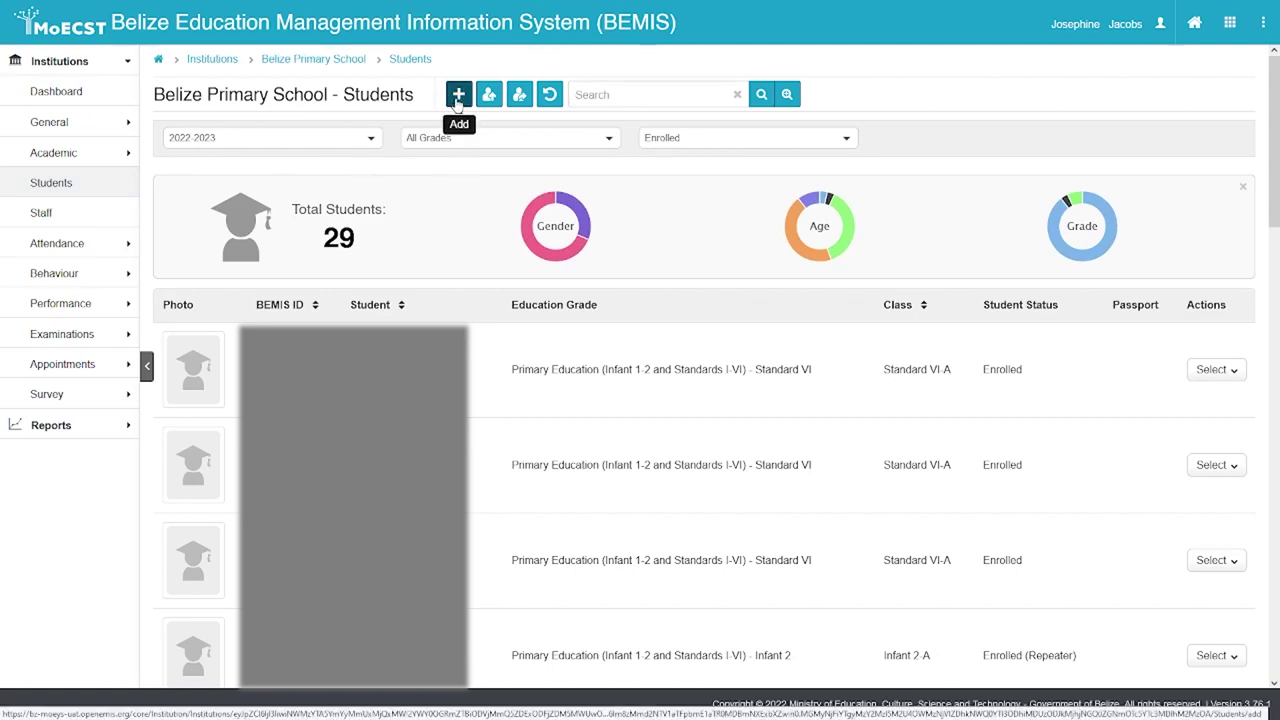
left_click(458, 95)
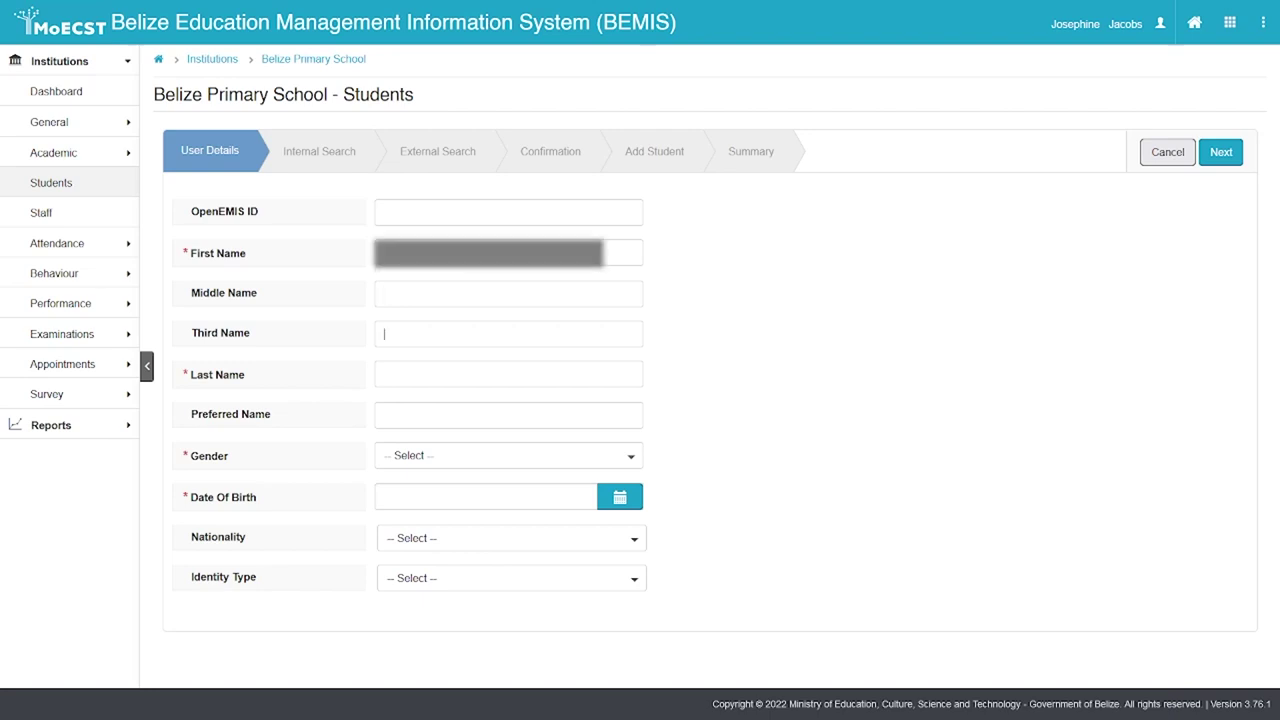
Fill in the student's last name and set the gender to Male
key("Tab")
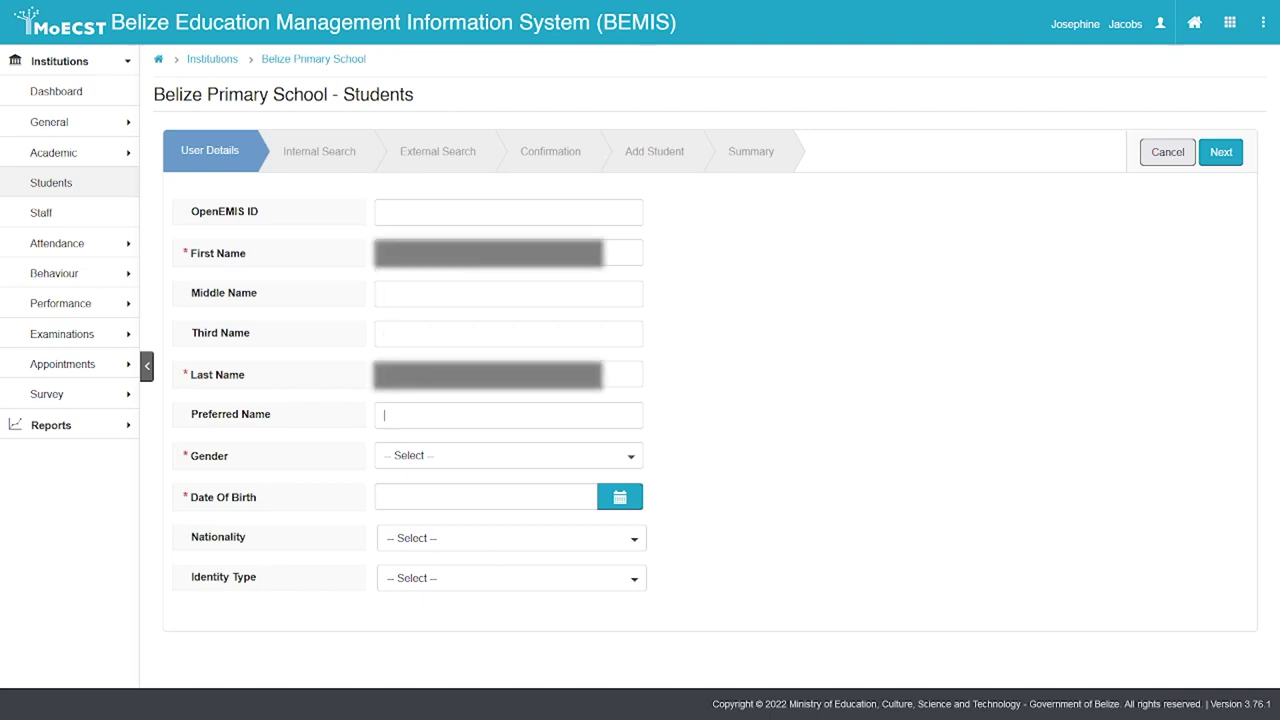
left_click(468, 455)
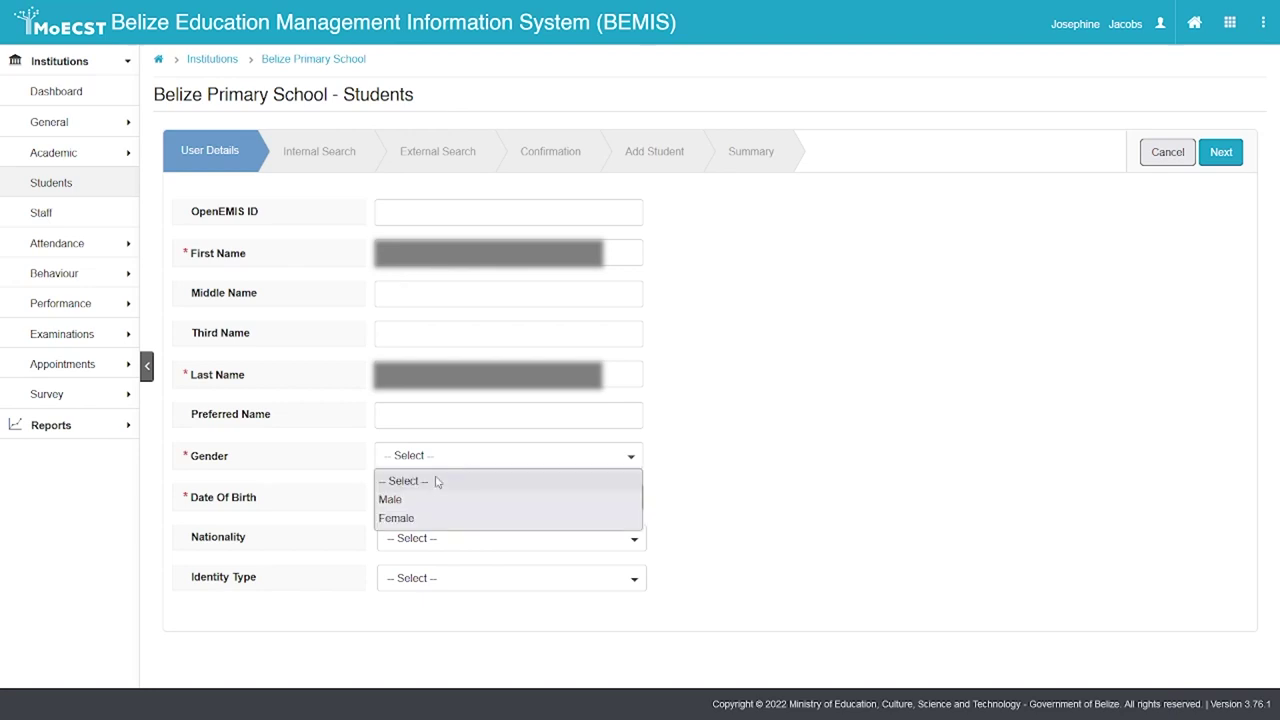
left_click(440, 499)
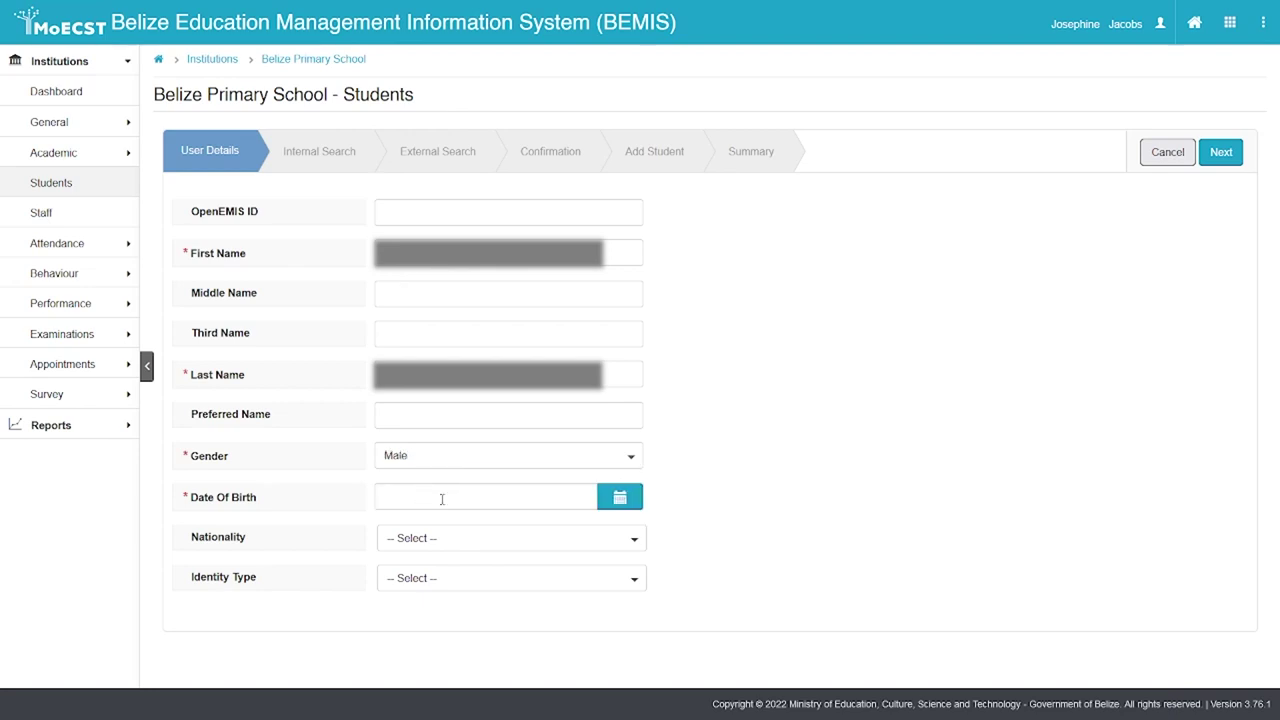
left_click(441, 499)
left_click(377, 205)
left_click(408, 490)
left_click(390, 233)
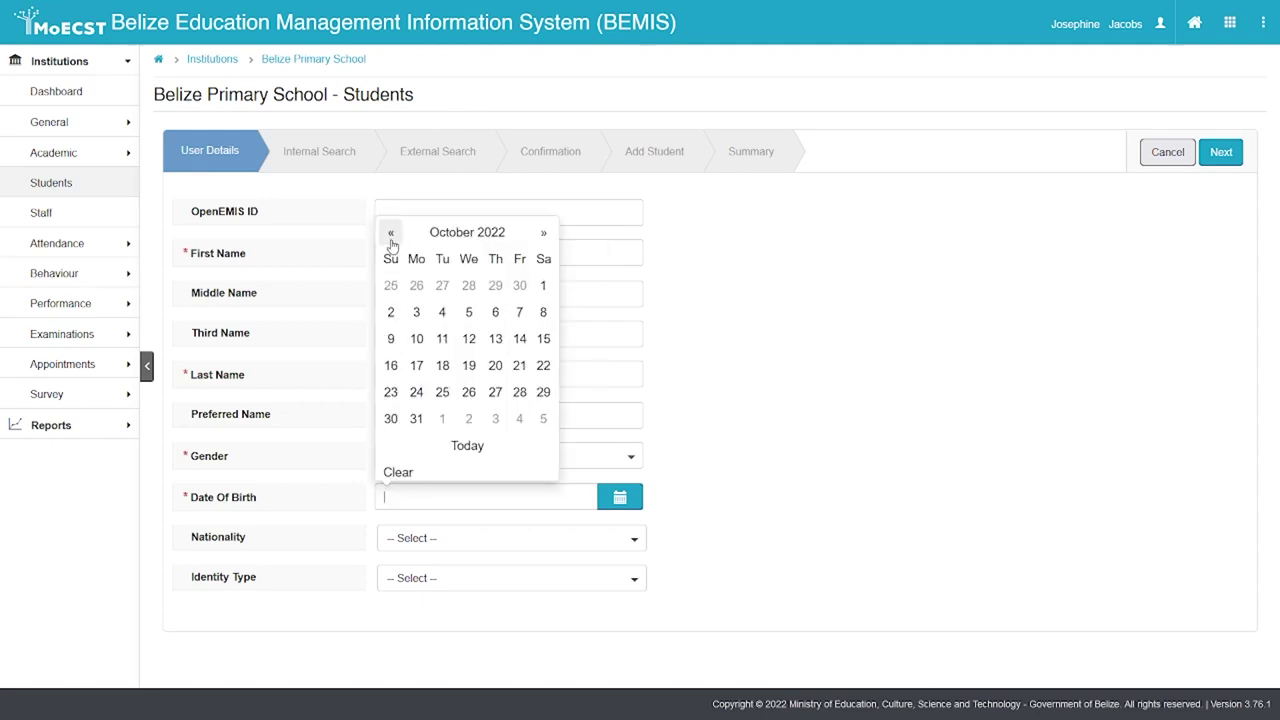
left_click(390, 233)
left_click(390, 233)
left_click(390, 233)
left_click(390, 233)
left_click(390, 233)
left_click(390, 233)
left_click(543, 232)
left_click(442, 312)
left_click(443, 500)
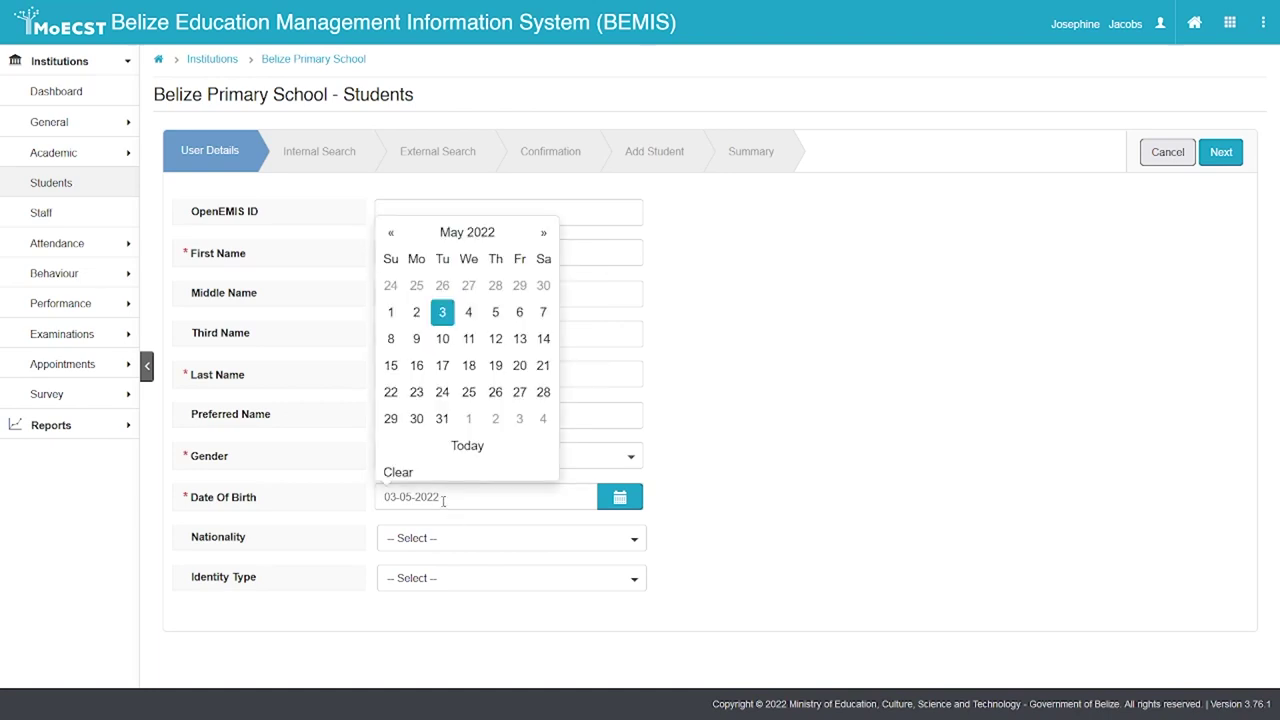
key("BackSpace")
key("BackSpace")
type("17")
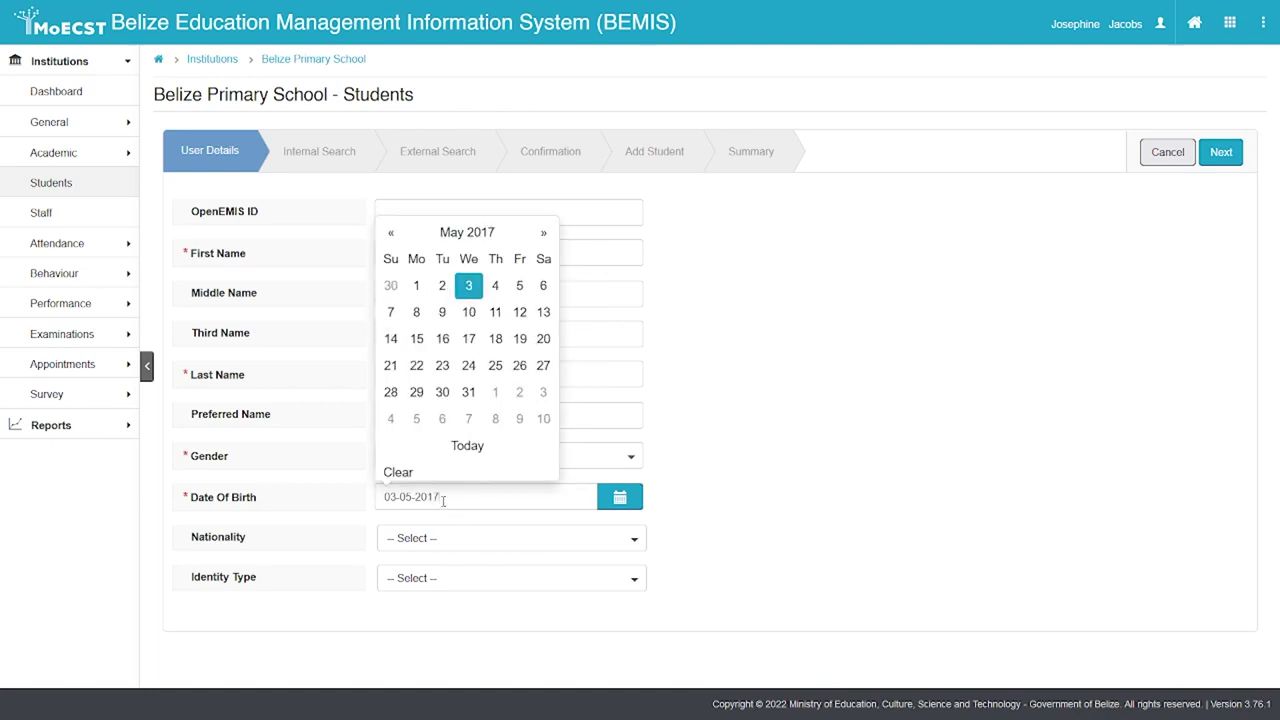
left_click(729, 460)
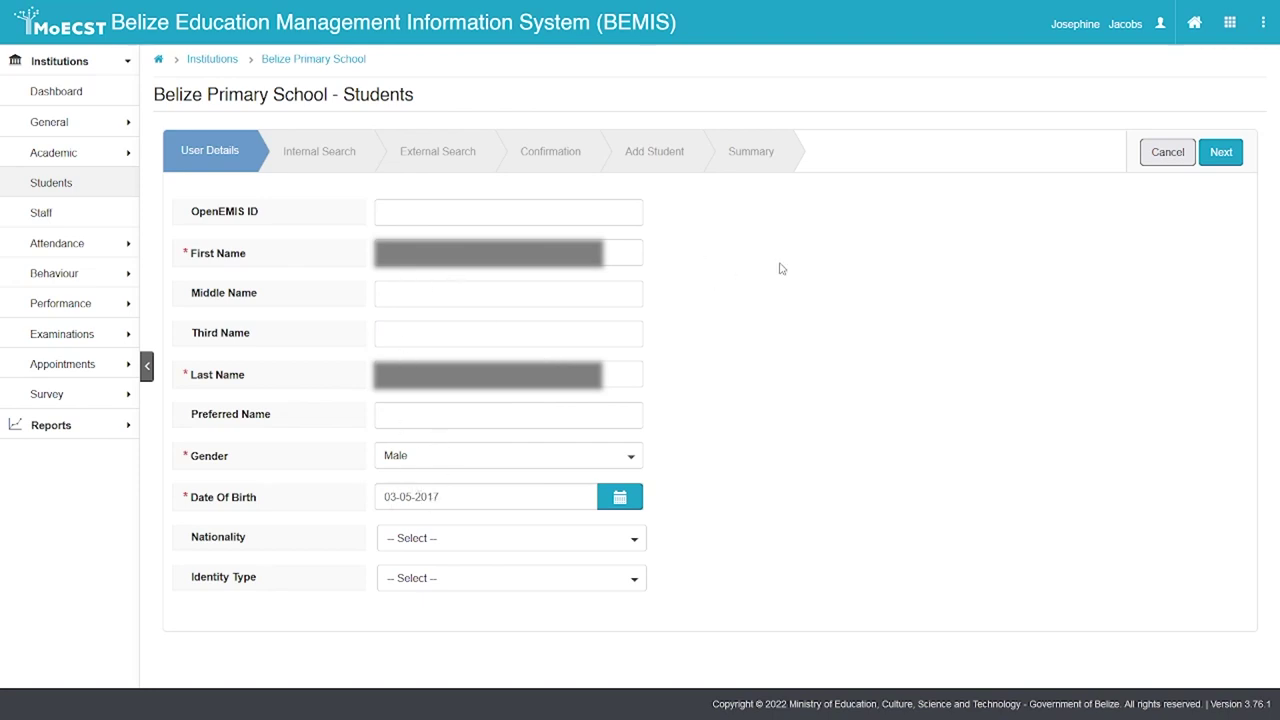
left_click(1221, 152)
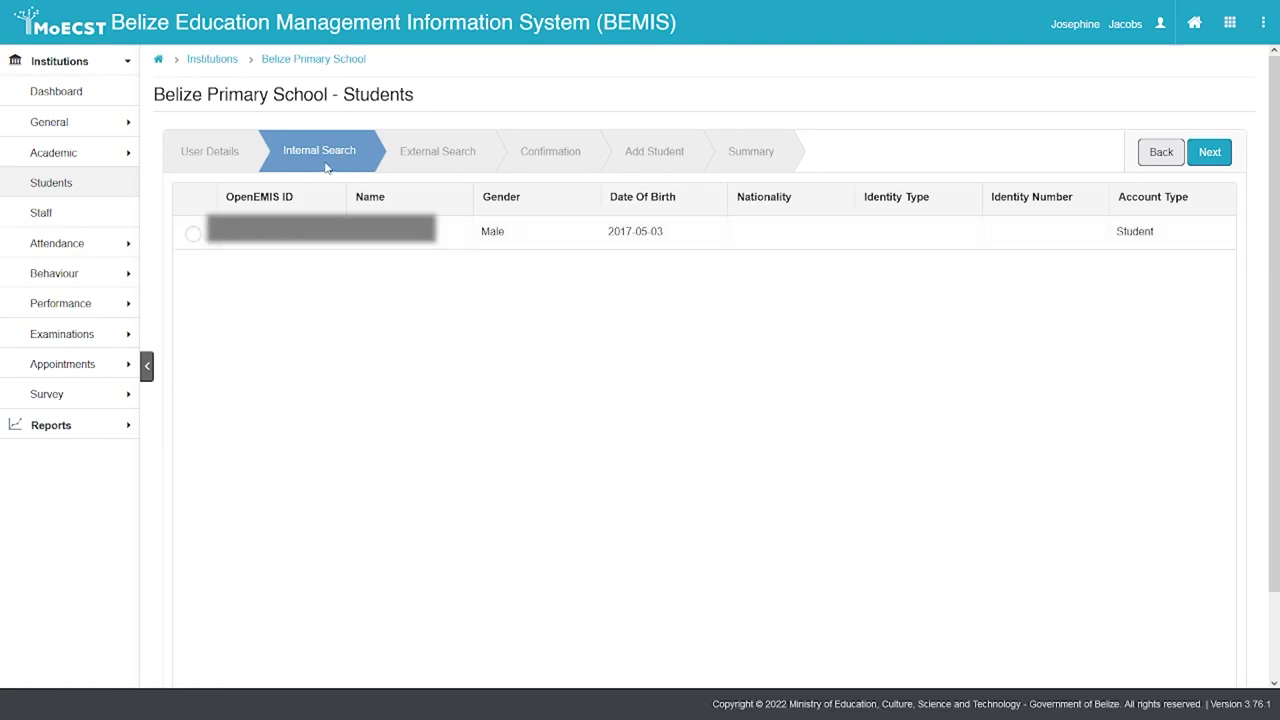
left_click(193, 234)
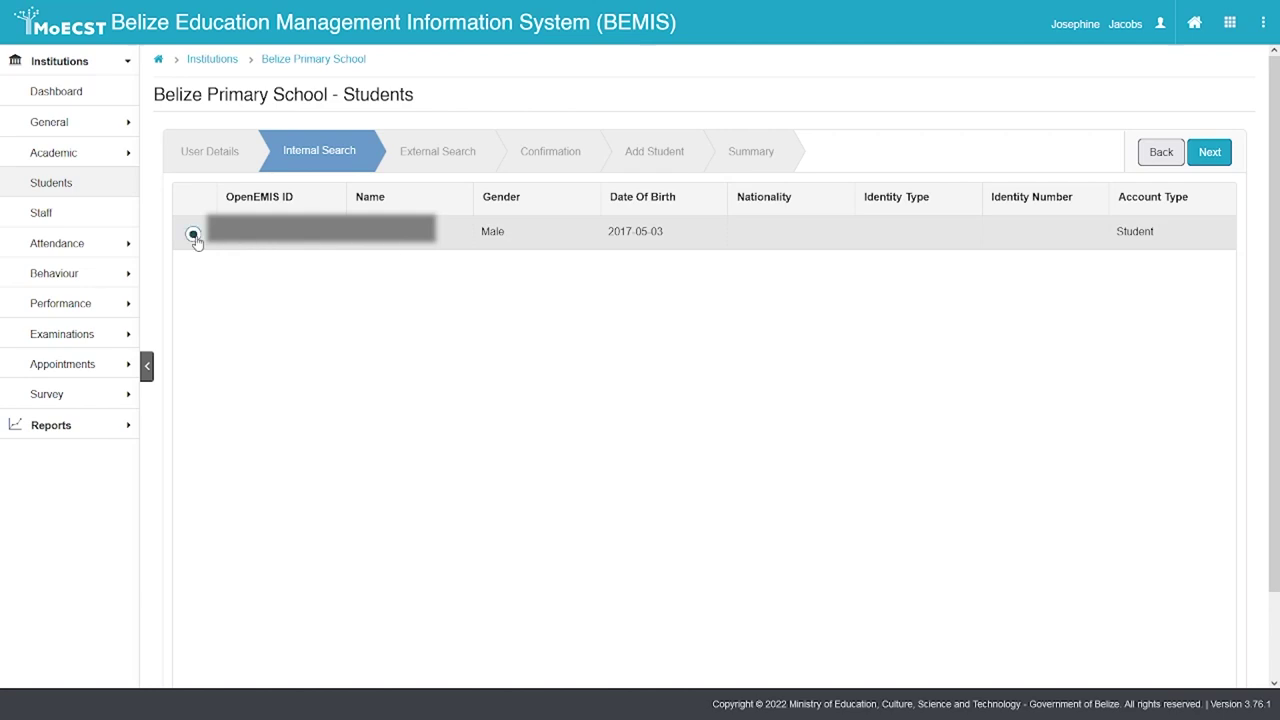
left_click(1207, 151)
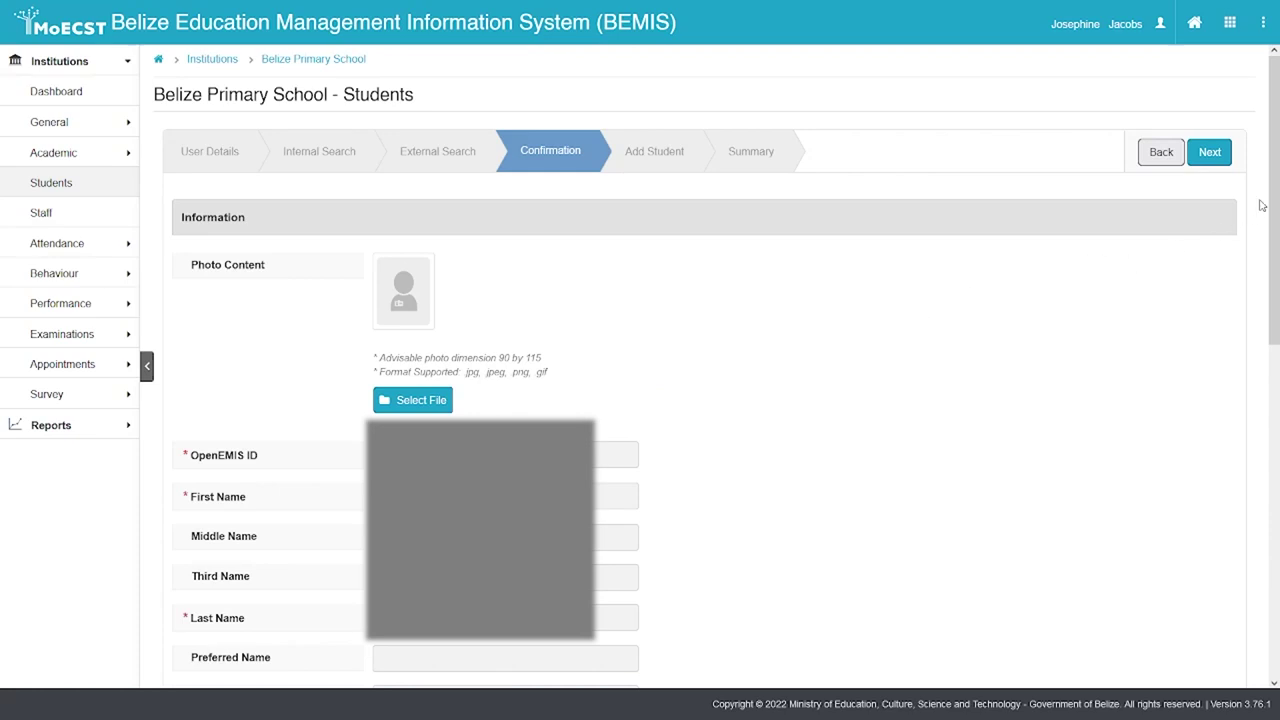
left_click_drag(1275, 191, 1275, 198)
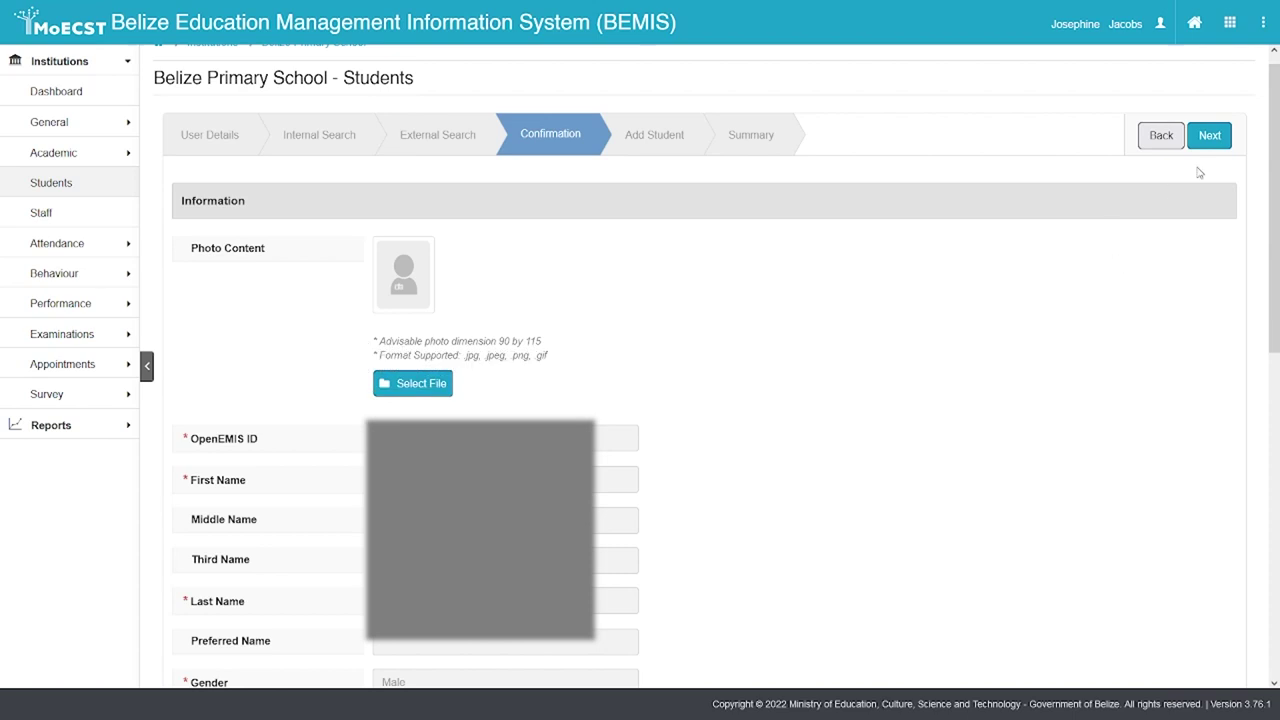
Move to enrolment details and set Academic Period 2022-2023 and Education Grade Infant 1
left_click(1209, 136)
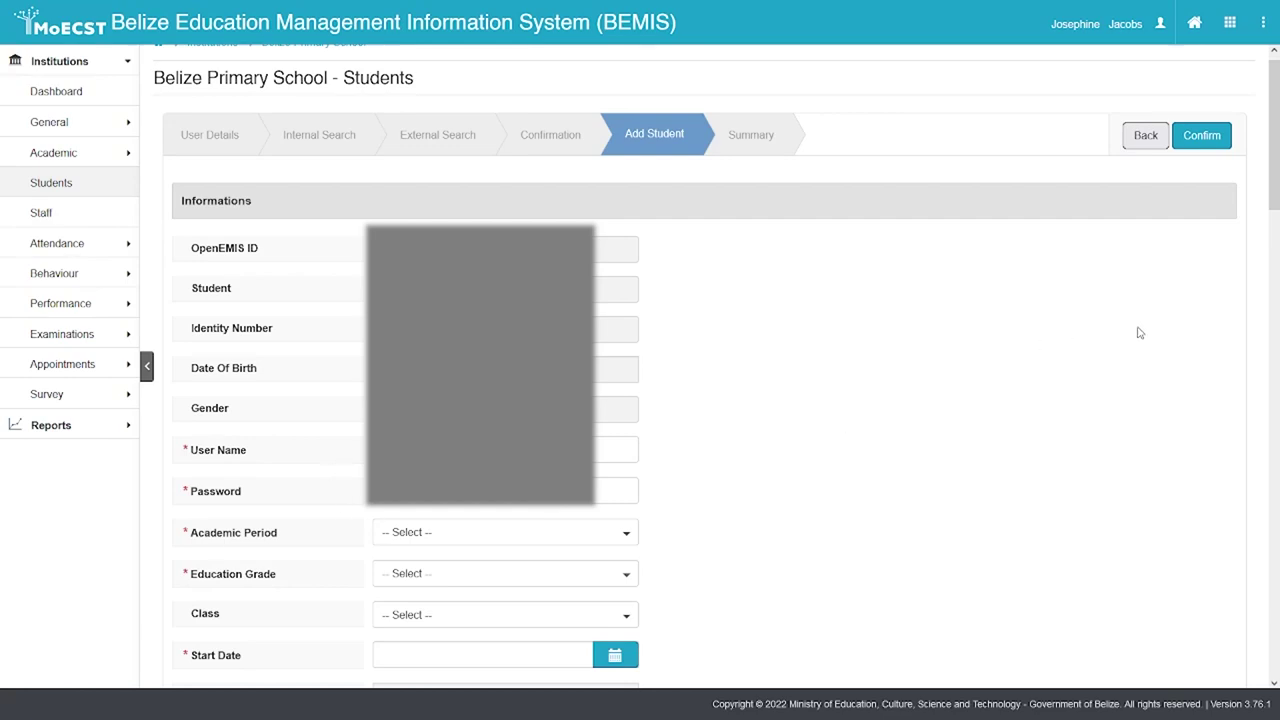
left_click(452, 539)
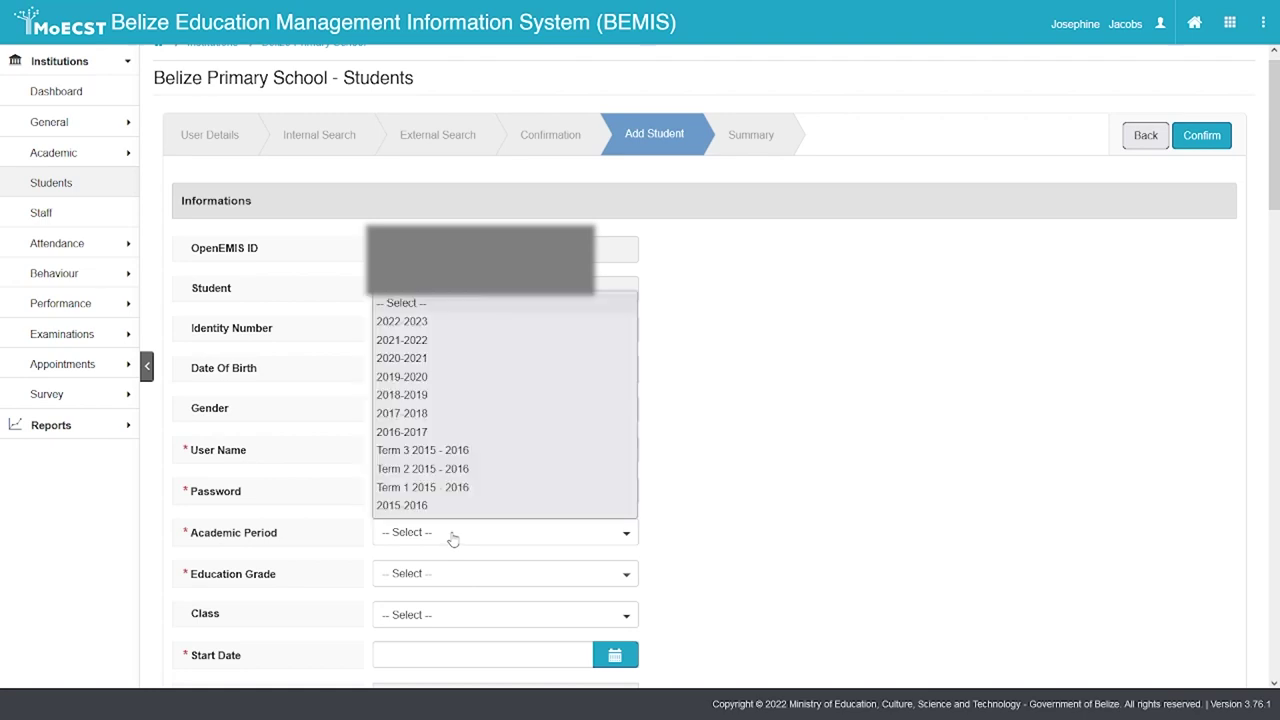
left_click(410, 324)
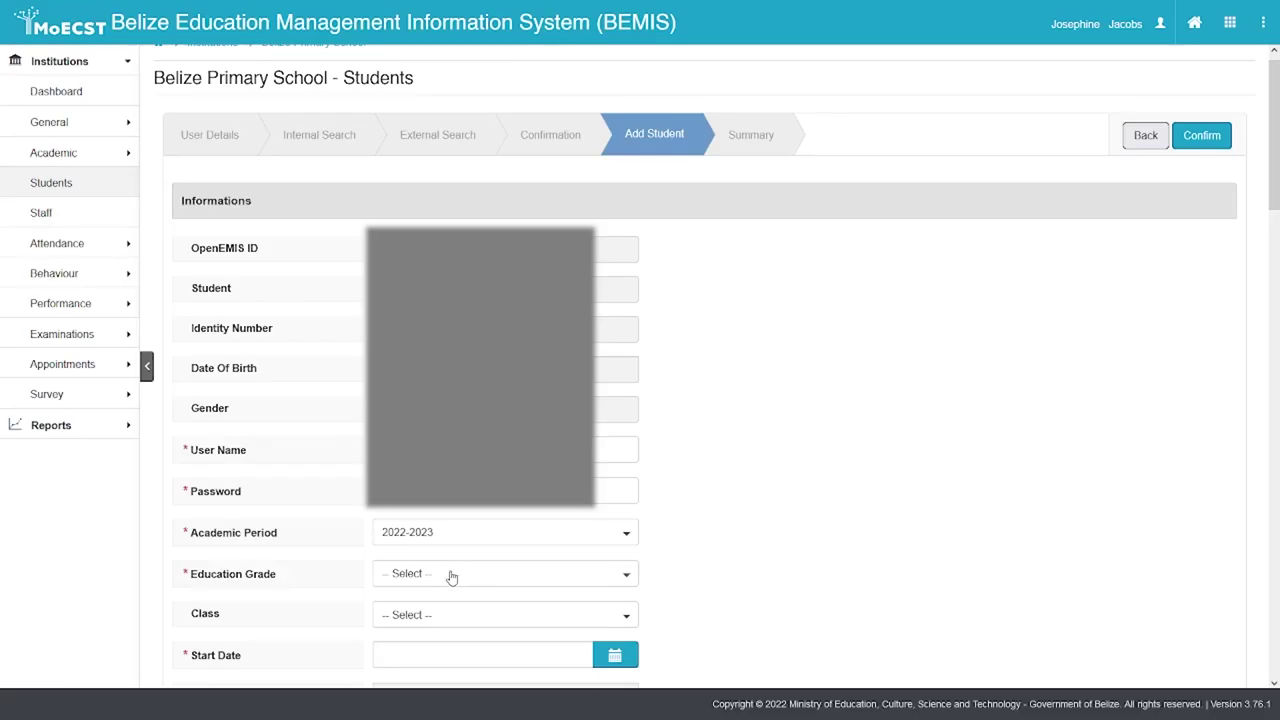
left_click(621, 576)
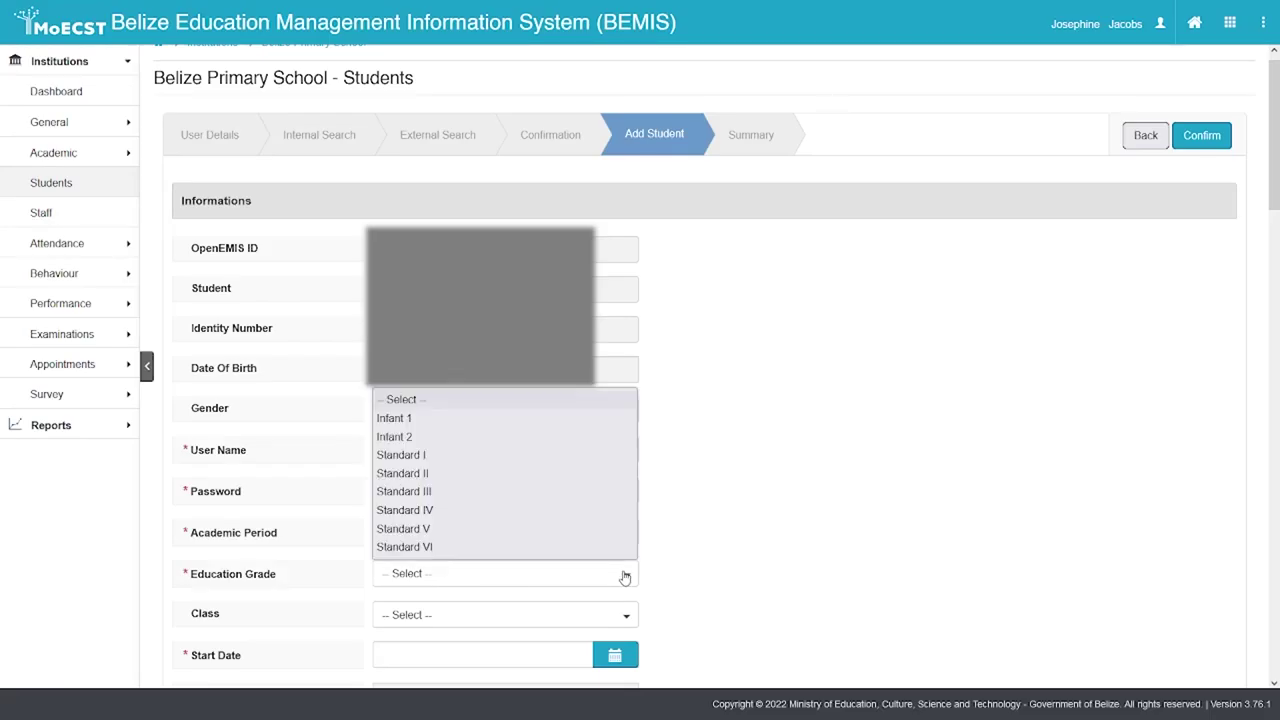
left_click(530, 420)
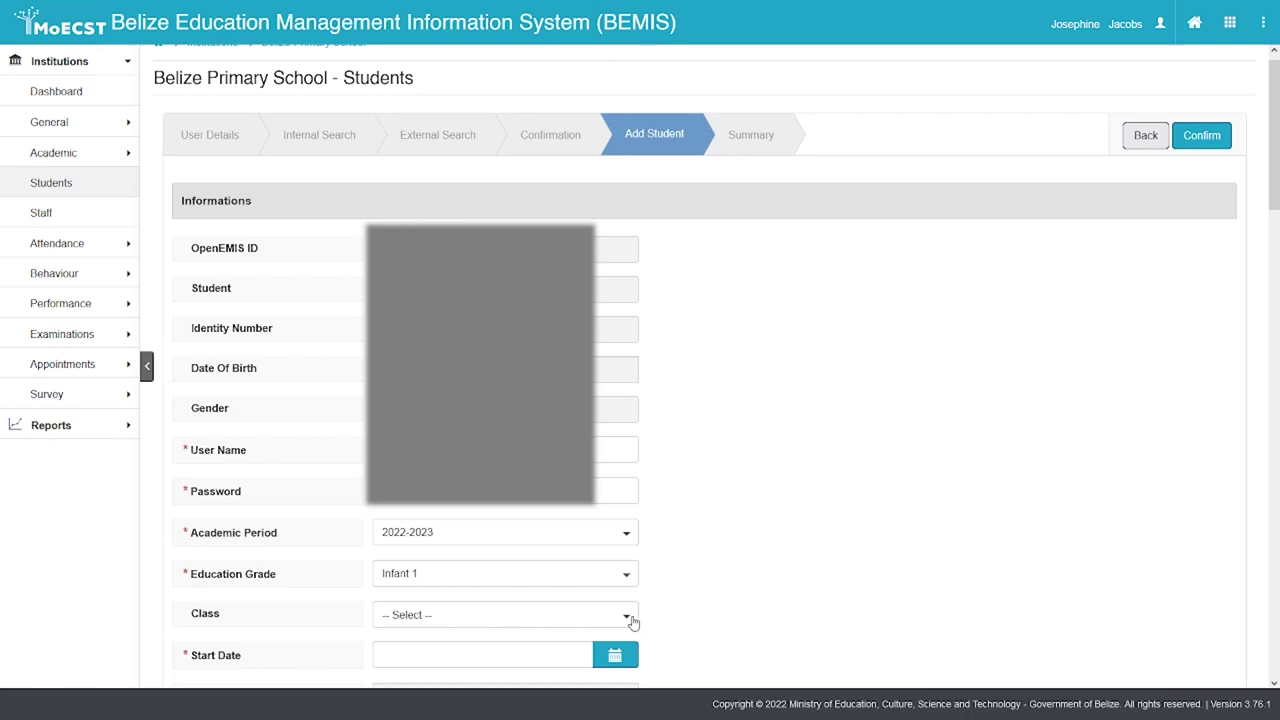
Place the student in class Infant 1-A with start date 05-09-2022
left_click(628, 617)
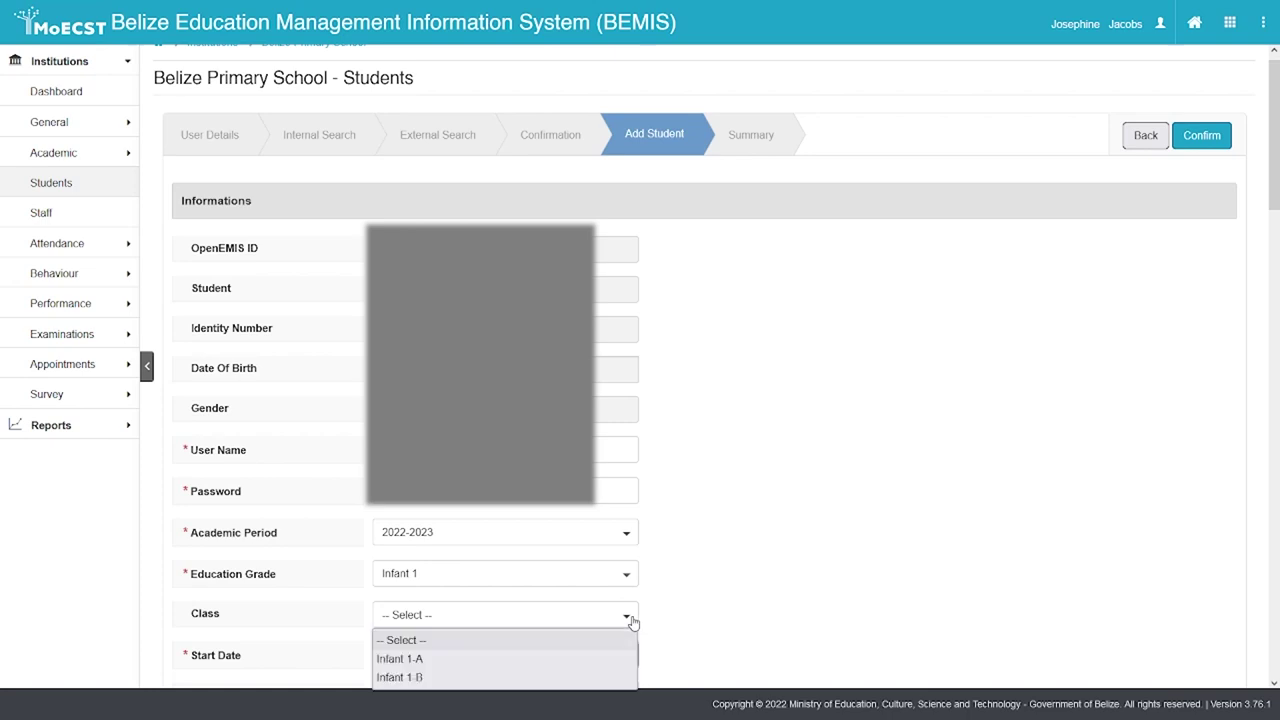
left_click(574, 660)
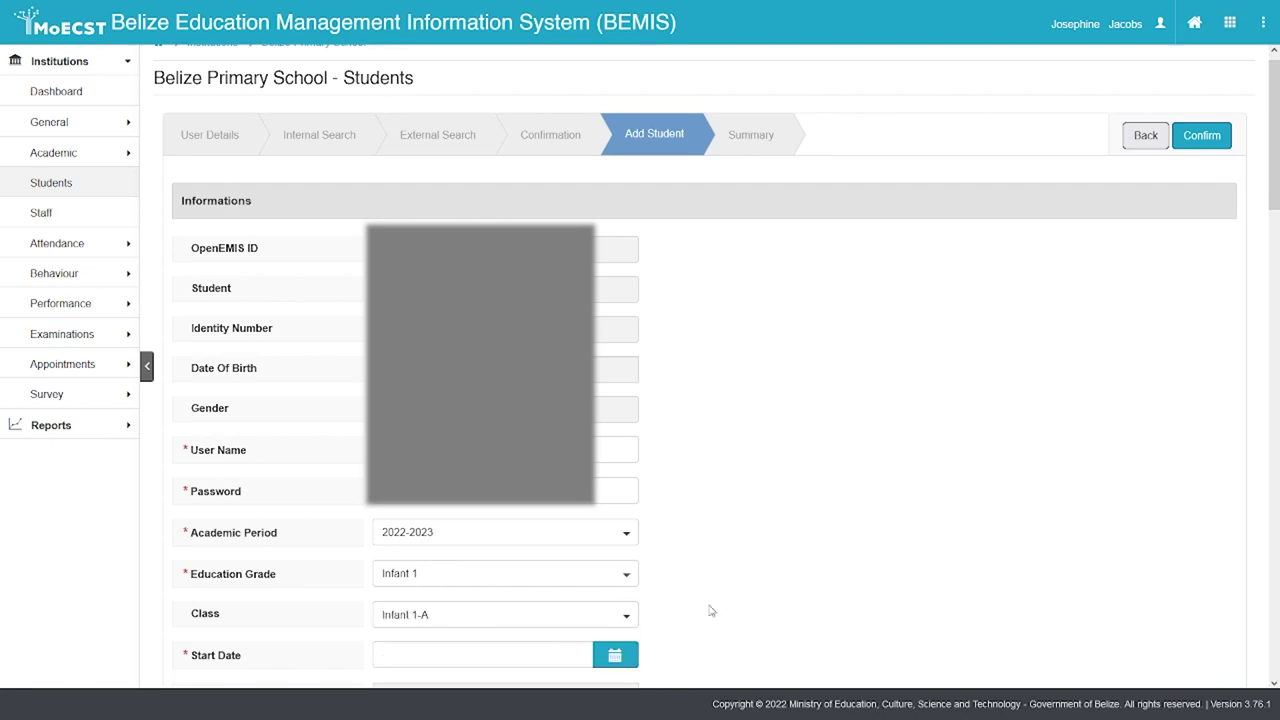
left_click(577, 660)
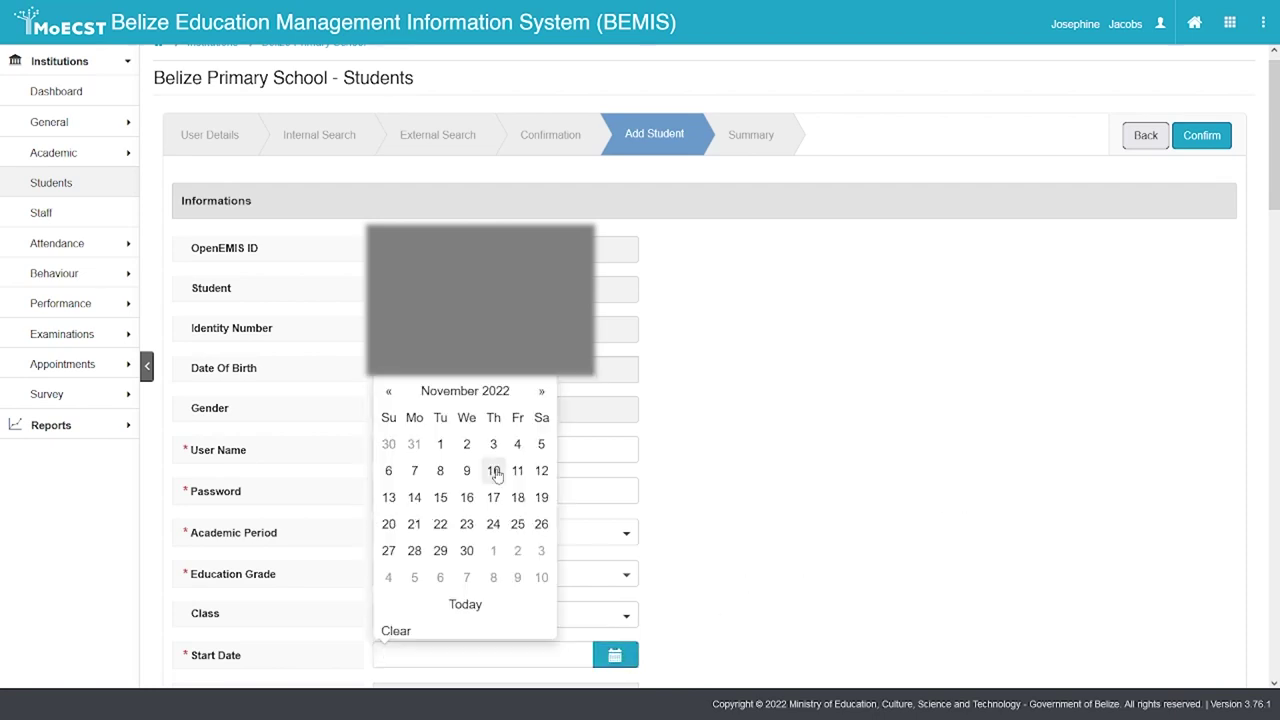
left_click(388, 391)
left_click(388, 391)
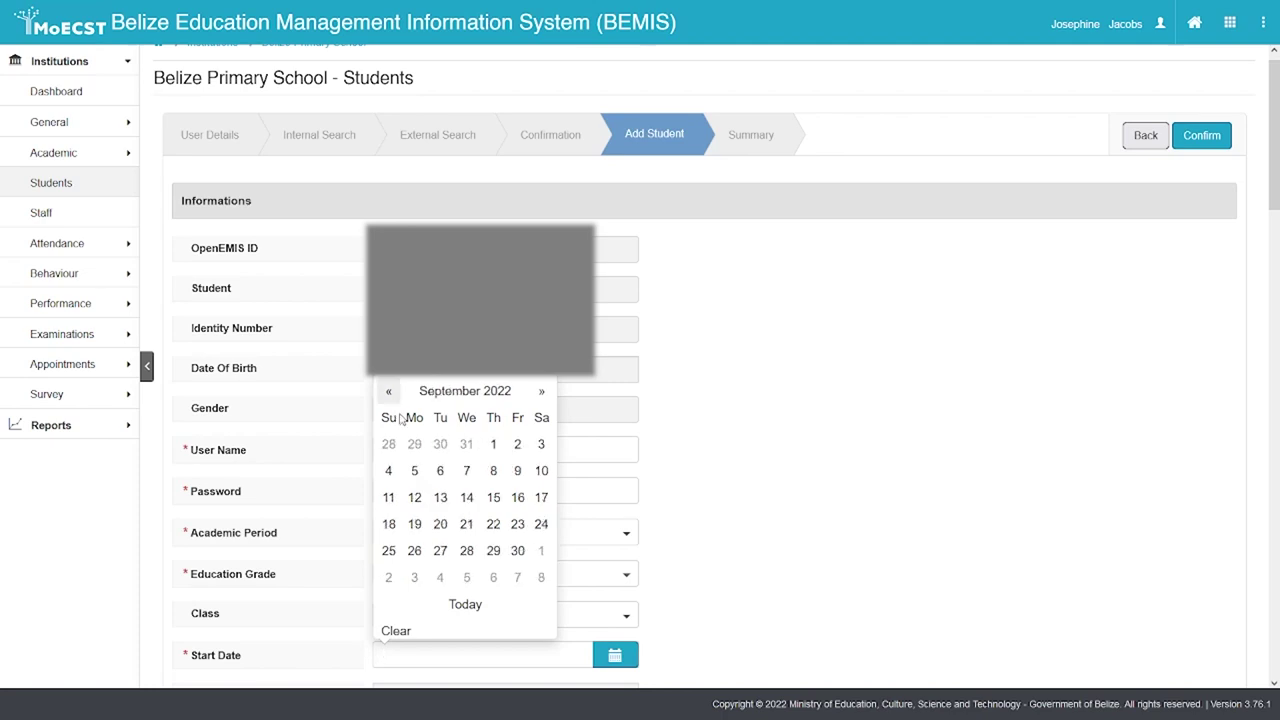
left_click(414, 470)
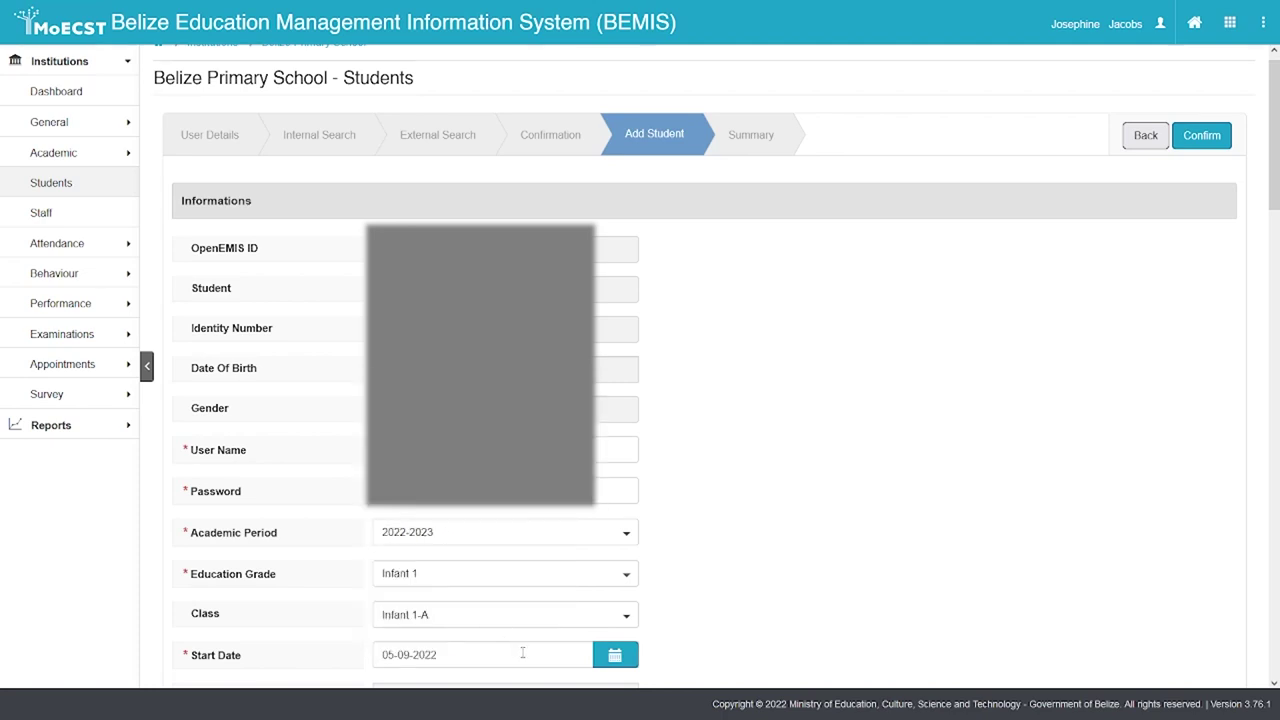
Confirm the student's enrolment in Infant 1-A for 2022-2023
left_click(1208, 142)
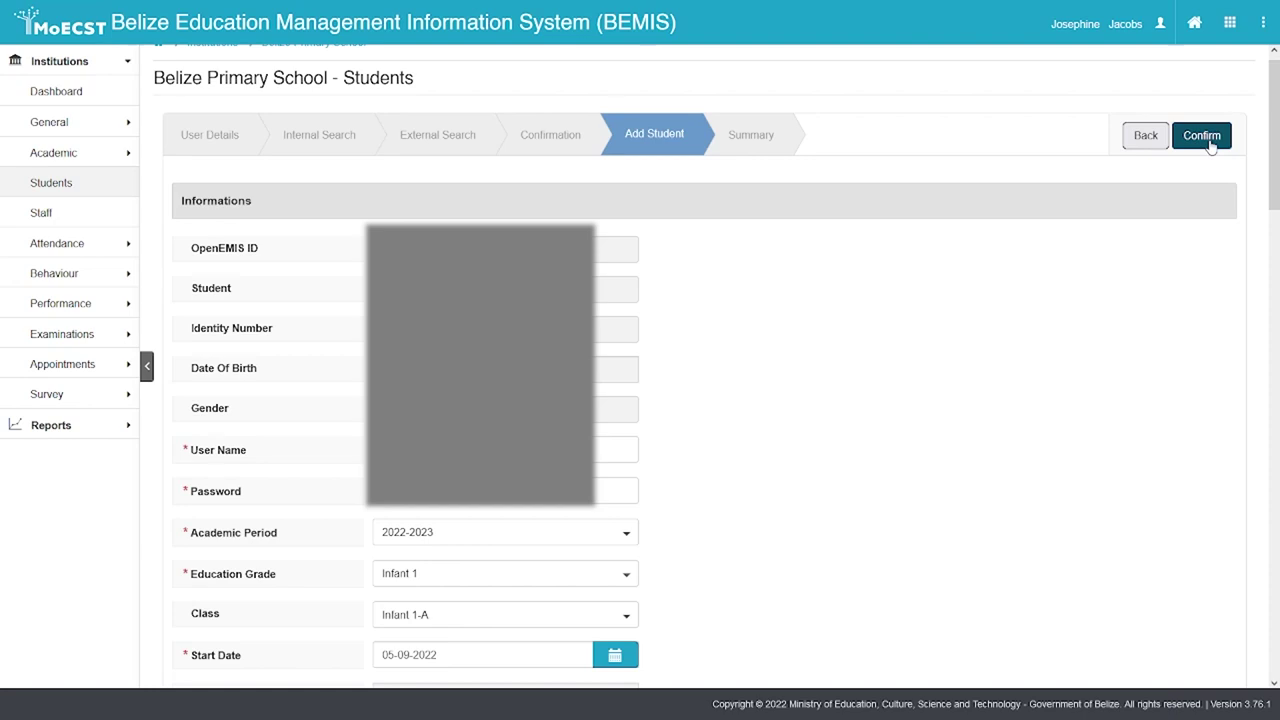